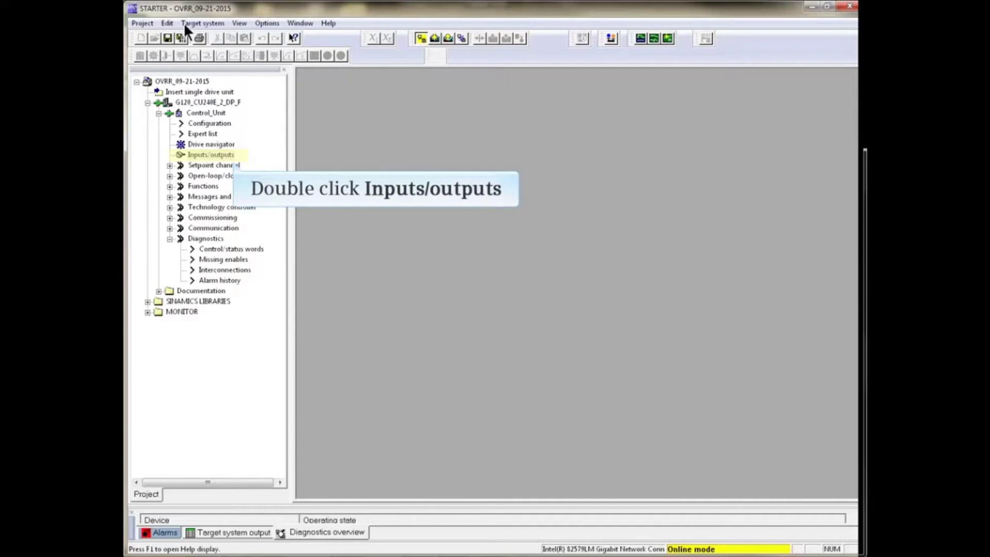
Step: Open Control_Unit's Inputs/outputs, showing digital input 0 wired to P840 ON/OFF (OFF1)
double_click(216, 154)
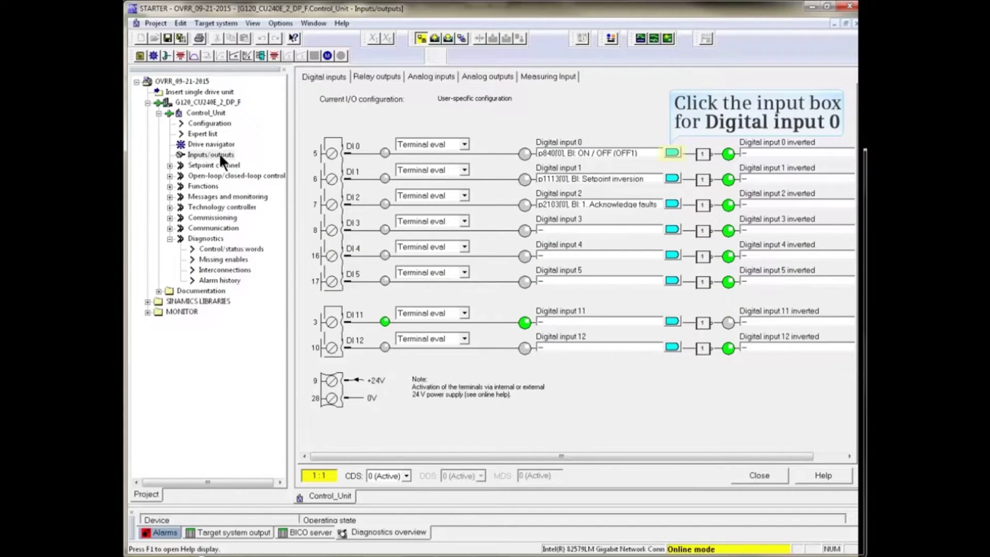
Step: Remove p840[0] ON/OFF (OFF1) from digital input 0's further interconnections
click(670, 154)
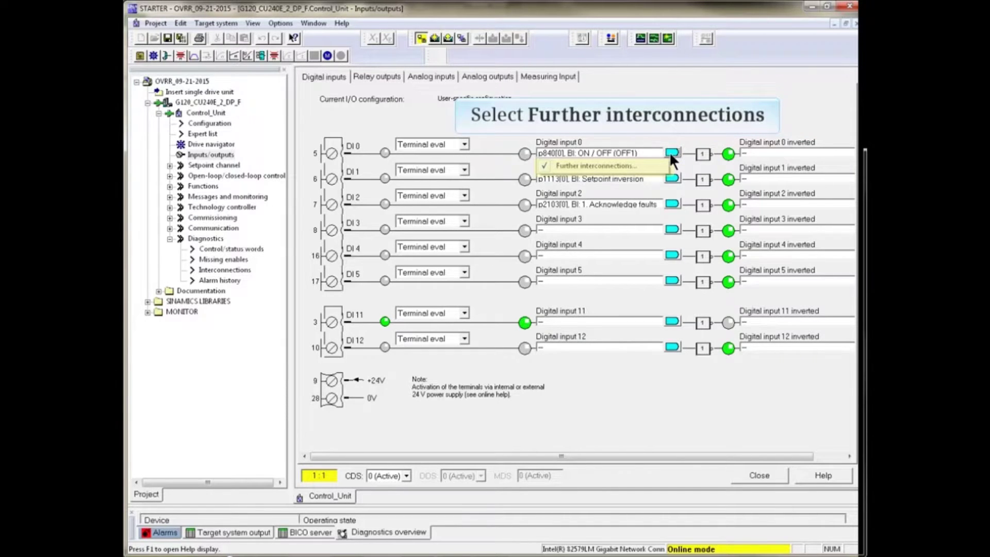
click(621, 166)
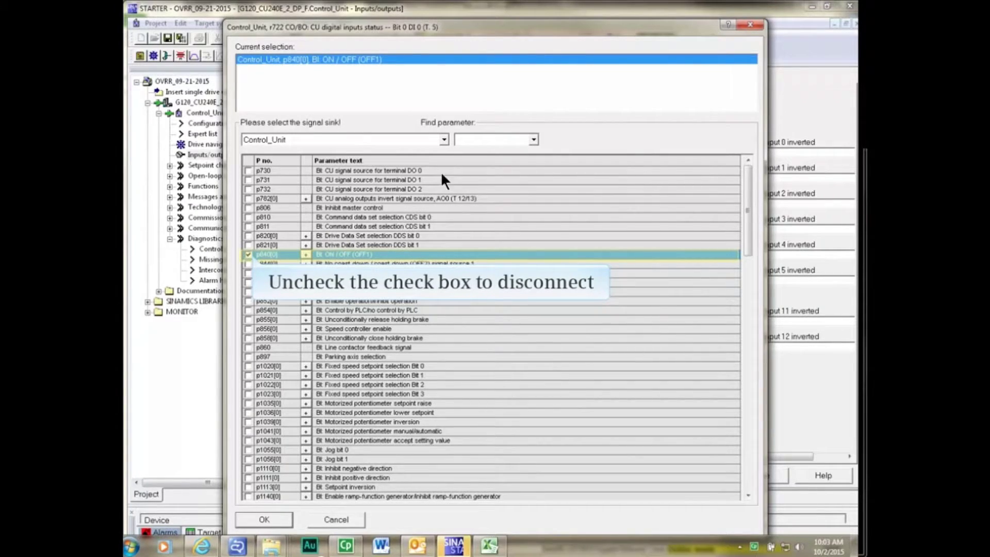
click(248, 254)
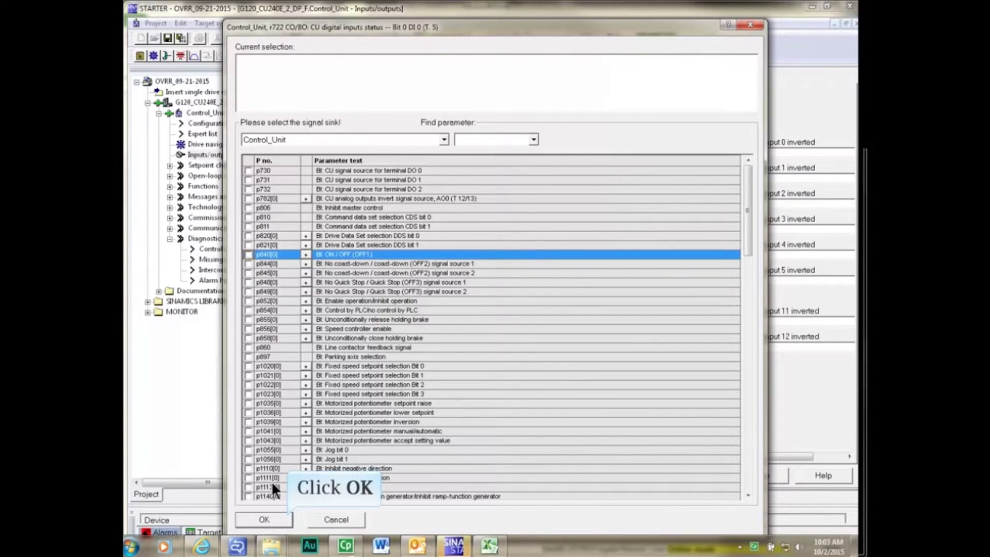
click(273, 517)
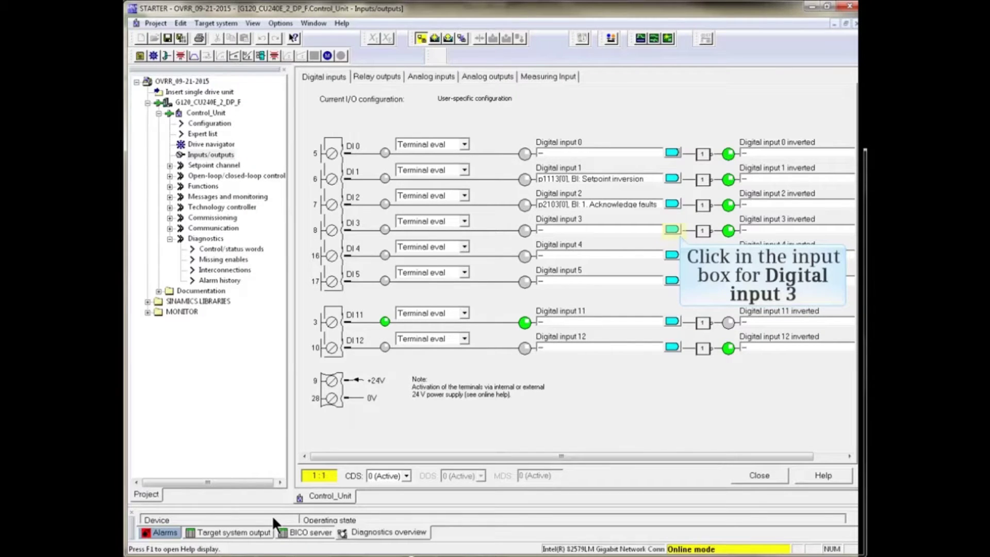
Step: Tick p840[0] ON/OFF (OFF1) in digital input 3's further interconnections
click(671, 229)
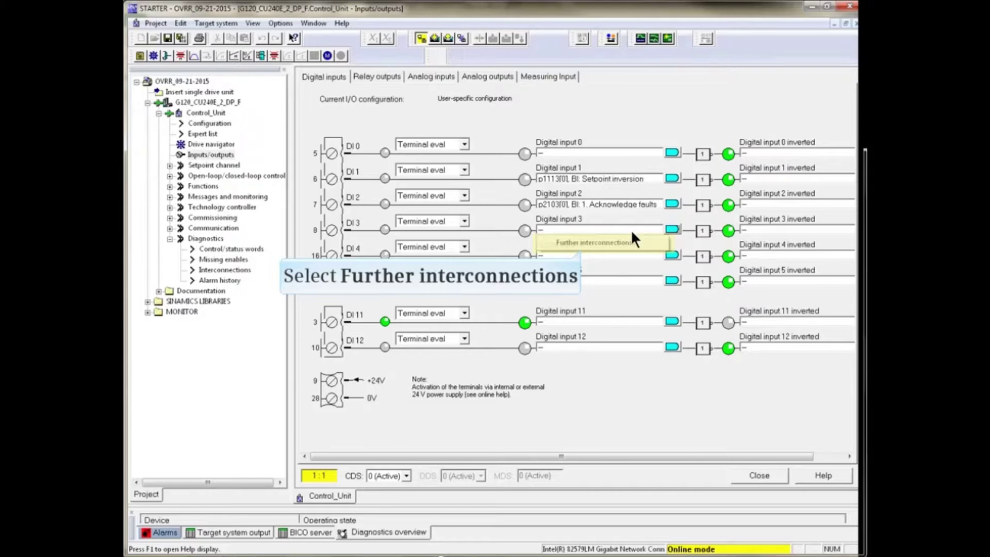
click(617, 242)
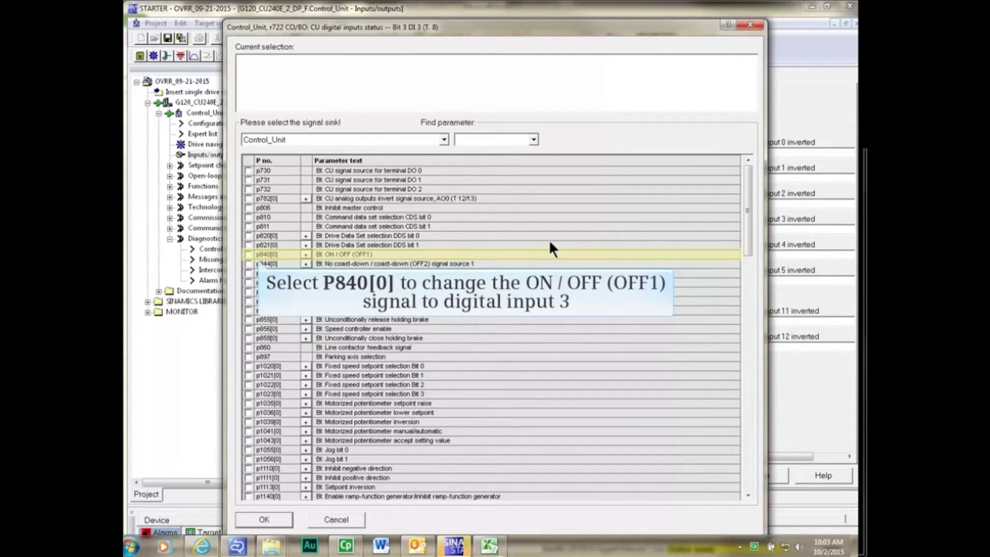
click(248, 254)
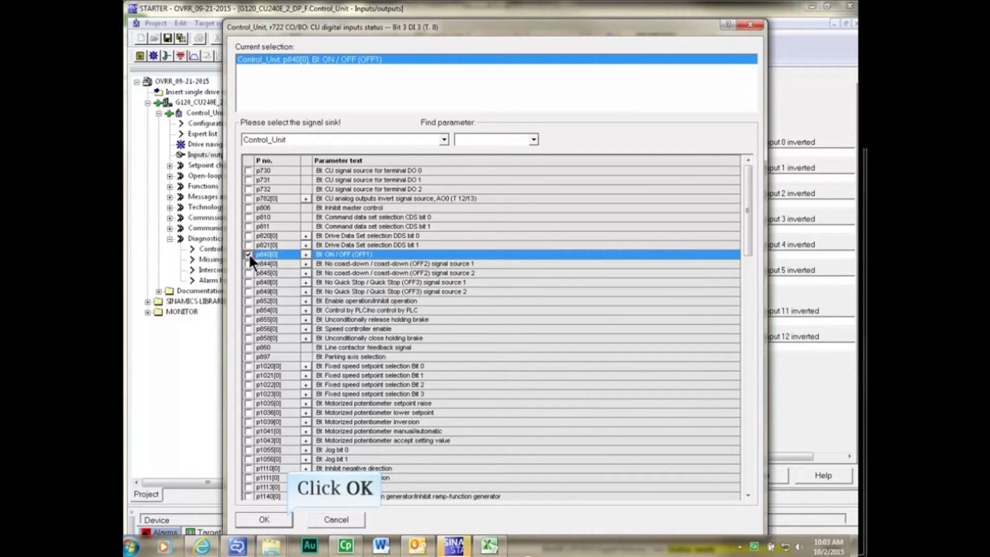
click(269, 519)
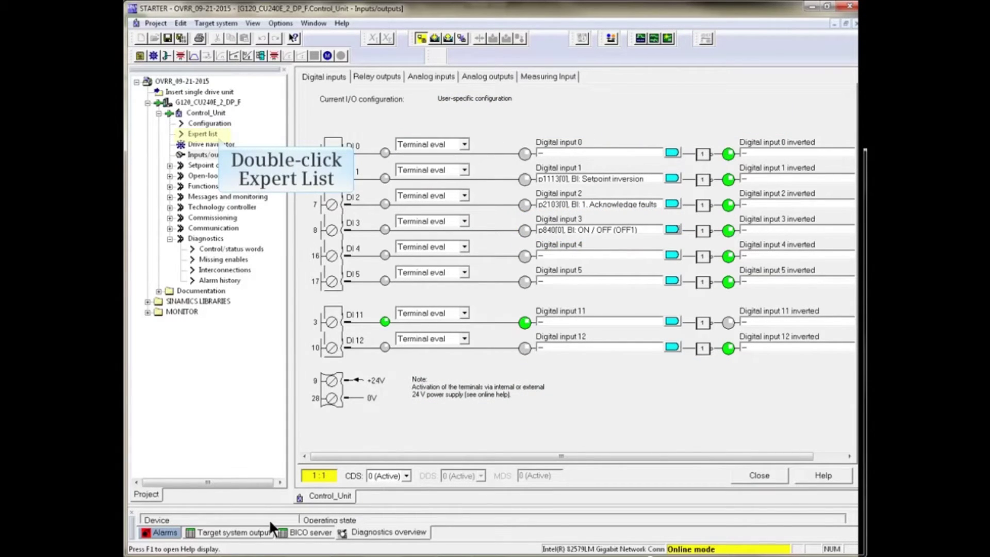
Step: Open the Expert list to see p840[0] sourced from r722.3
double_click(207, 134)
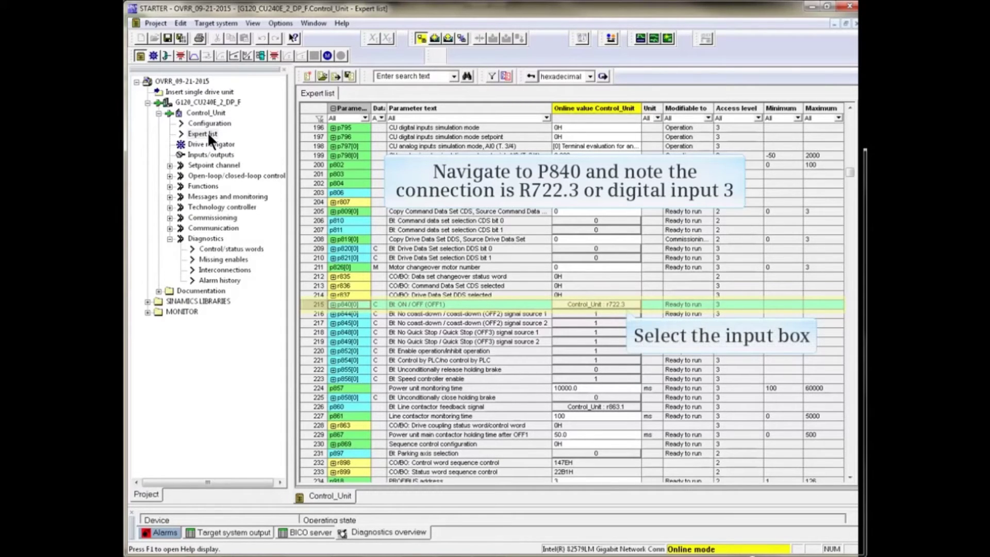
Step: Set p840[0]'s signal source to r722 Bit0 (digital input 0) in the expert list
click(630, 302)
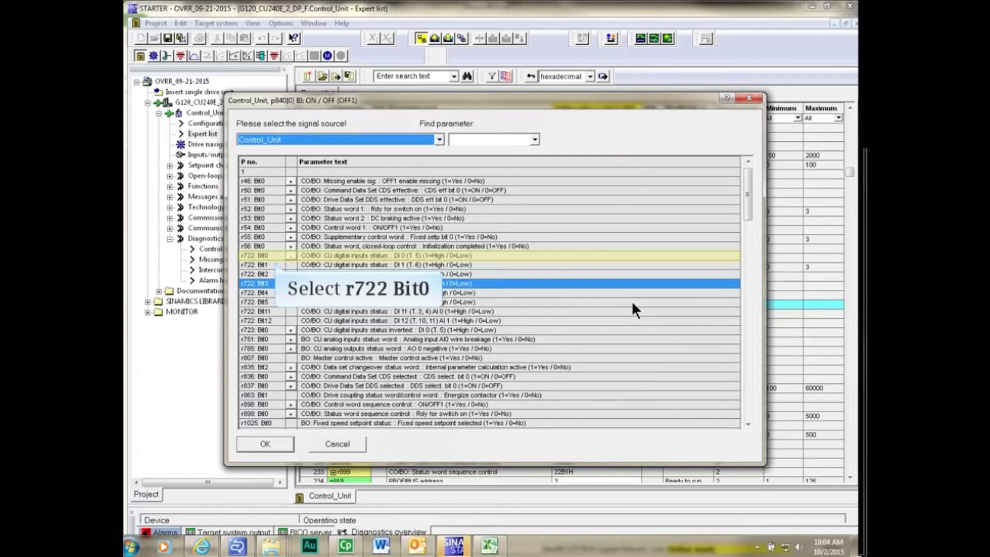
click(255, 256)
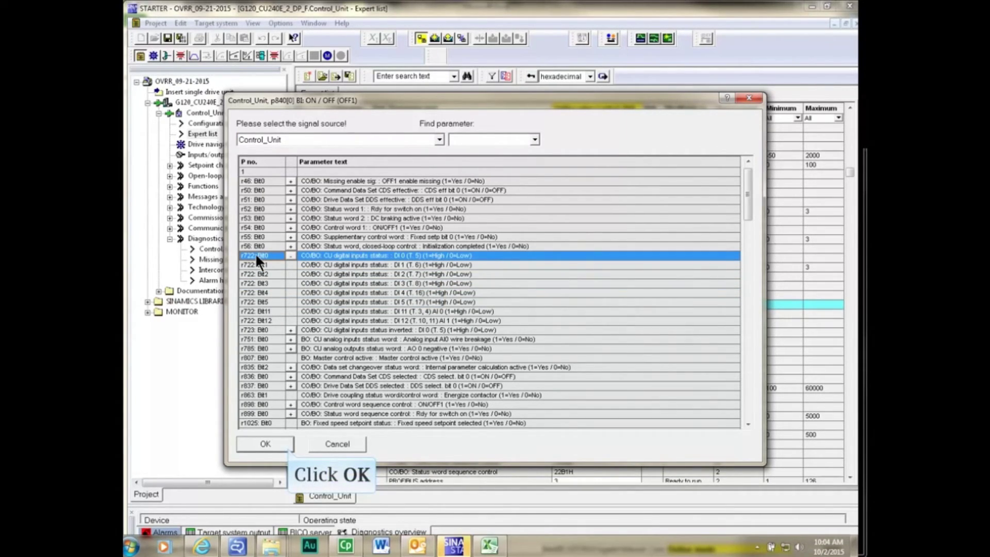
click(276, 442)
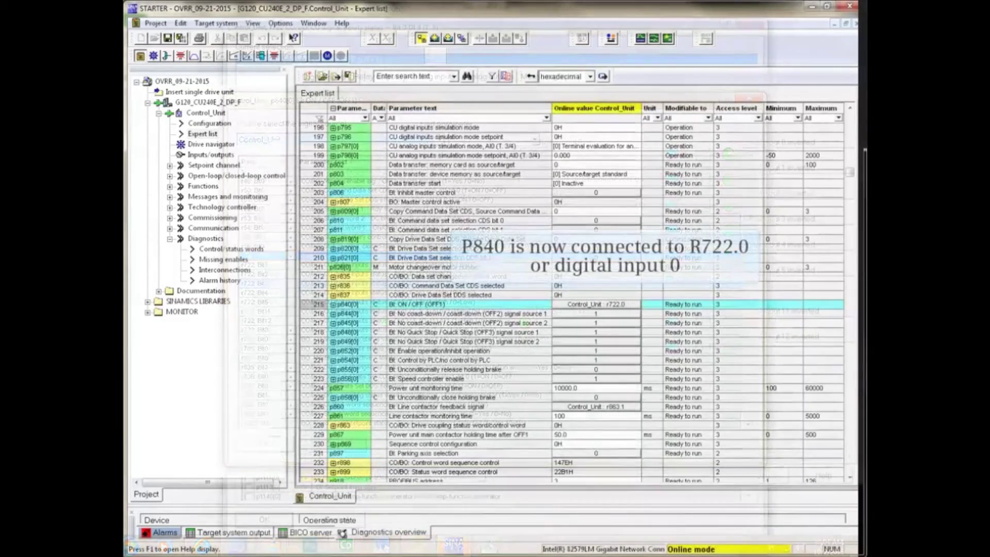